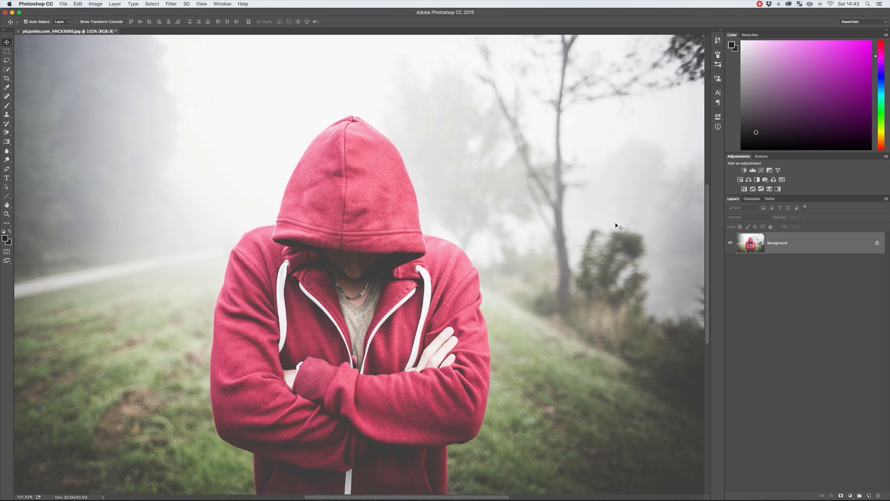
Add a Hue/Saturation adjustment layer above the Background photo
left_click(740, 180)
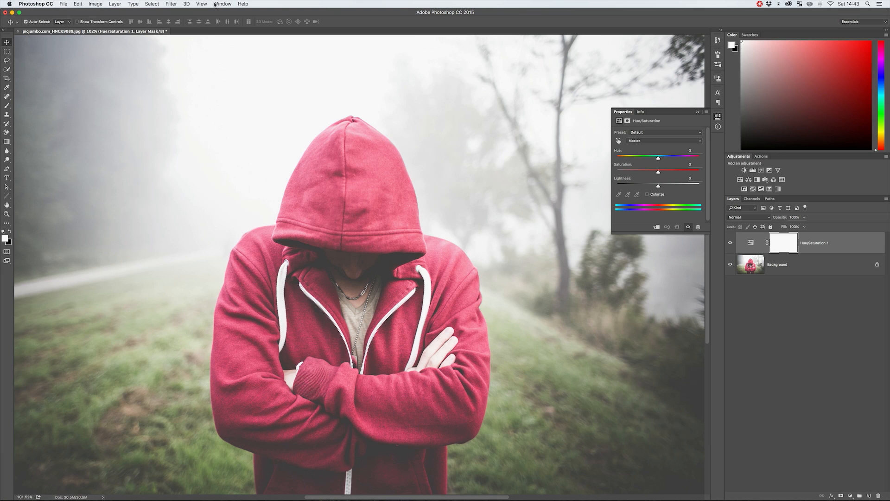
left_click(96, 4)
mouse_move(150, 22)
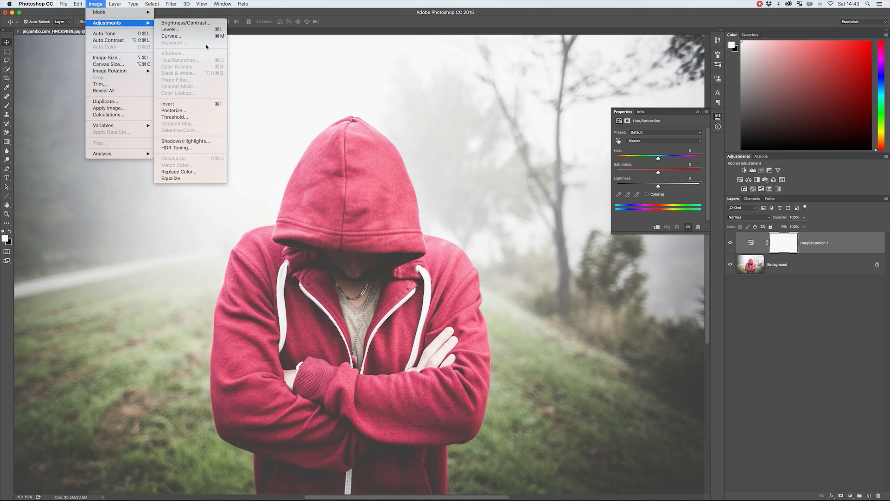
left_click(101, 4)
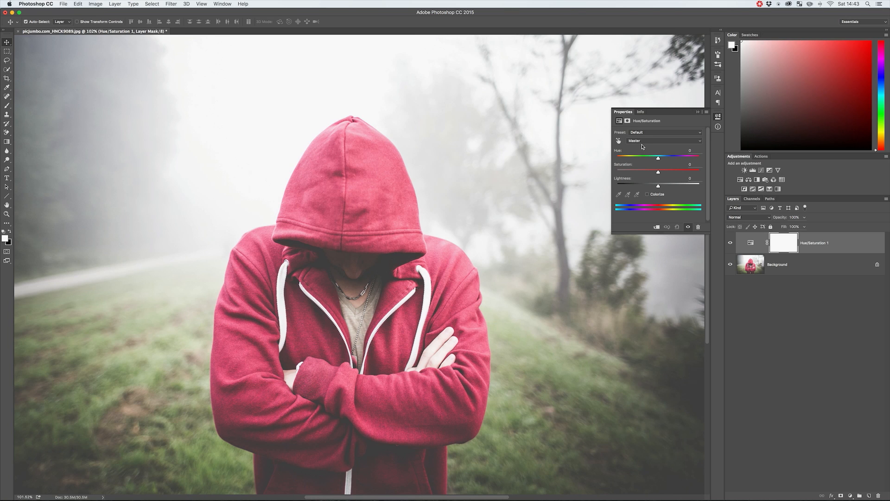
Try shifting Hue, Saturation and Lightness for the whole image in the Master range, and reset all three values to 0
left_click_drag(658, 159, 651, 187)
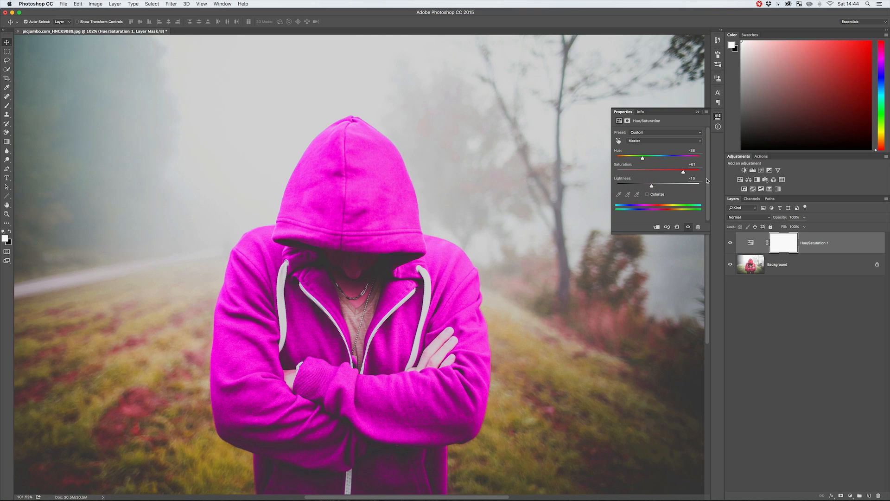
type("0")
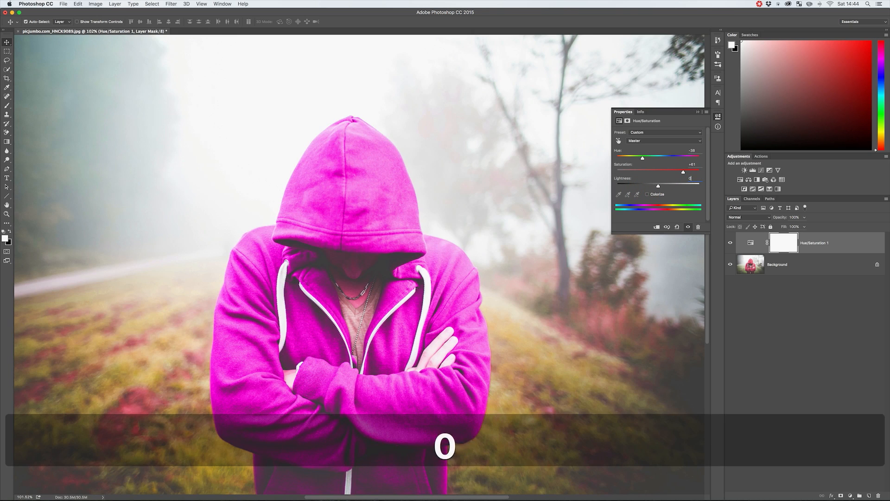
key("shift+Tab")
type("0")
key("shift+Tab")
type("00")
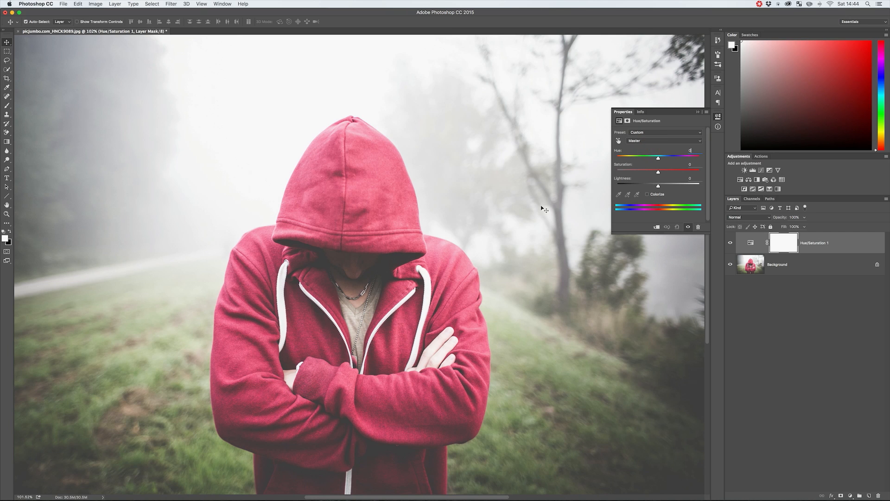
Target the Reds at +100 Saturation and fit their colour range to the hoodie, from 294°/318° to 348°/23°
left_click(639, 141)
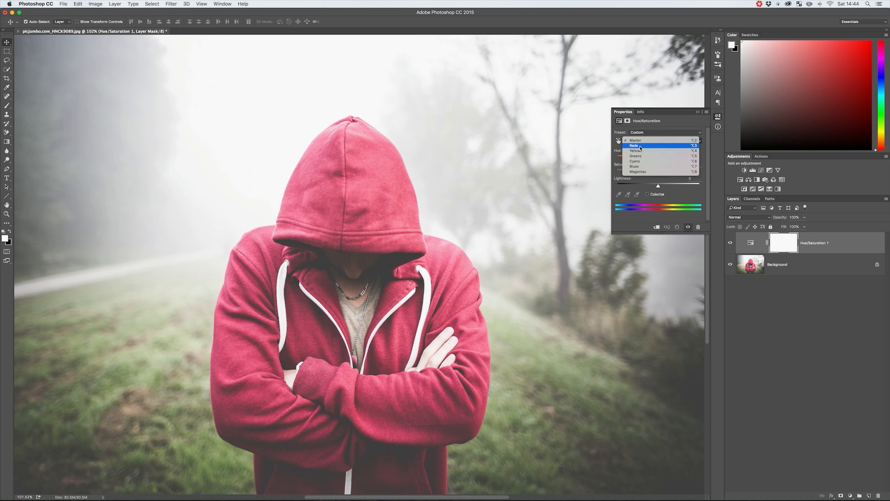
left_click(641, 146)
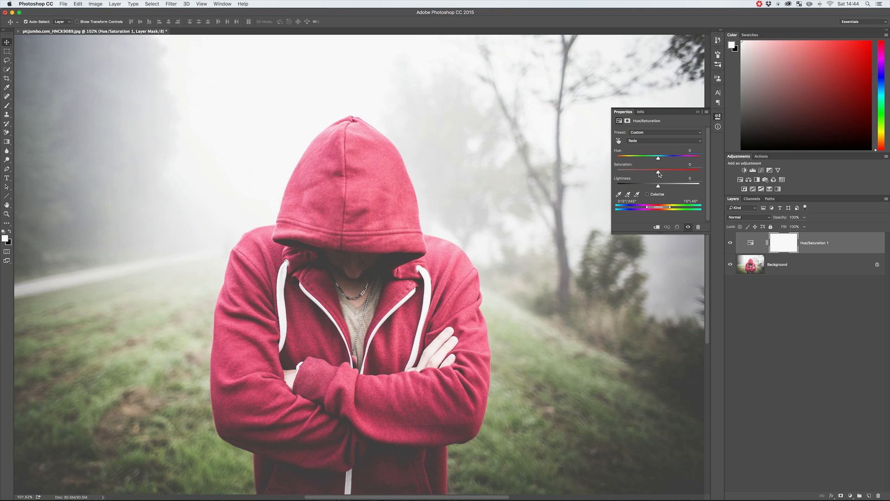
left_click_drag(658, 173, 705, 173)
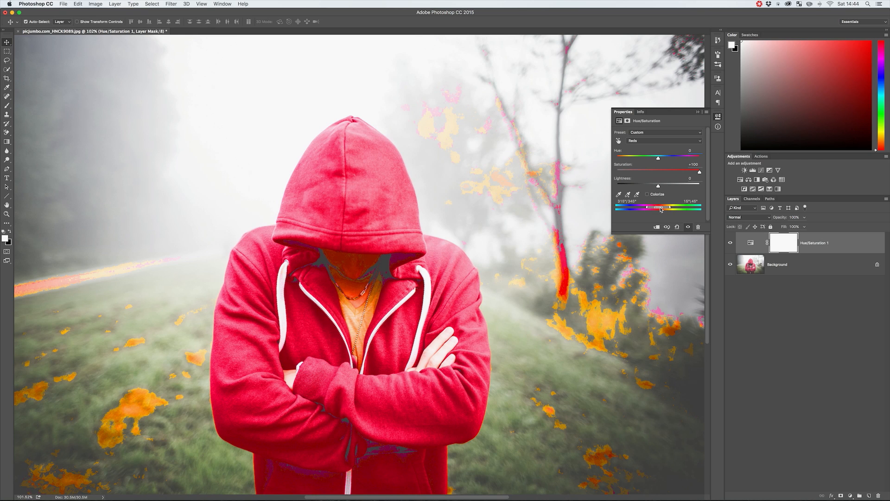
mouse_move(660, 209)
left_mouse_down()
mouse_move(626, 209)
mouse_move(671, 210)
left_mouse_up()
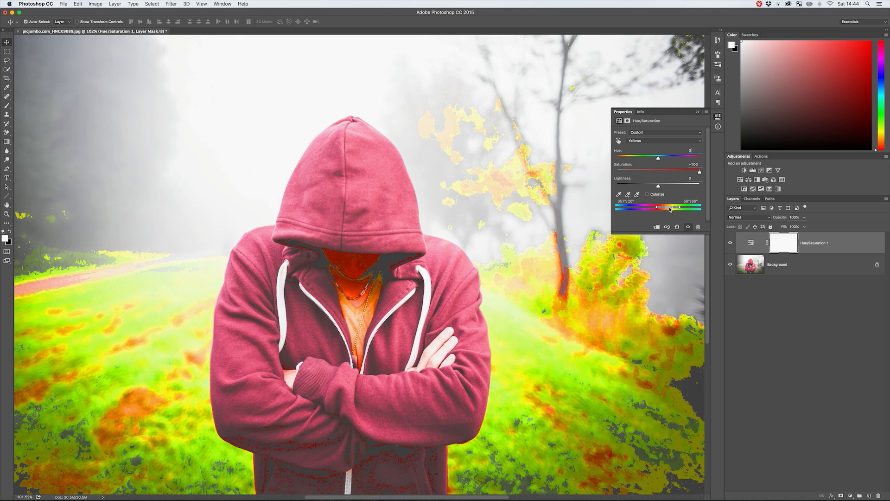
left_click_drag(671, 209, 645, 210)
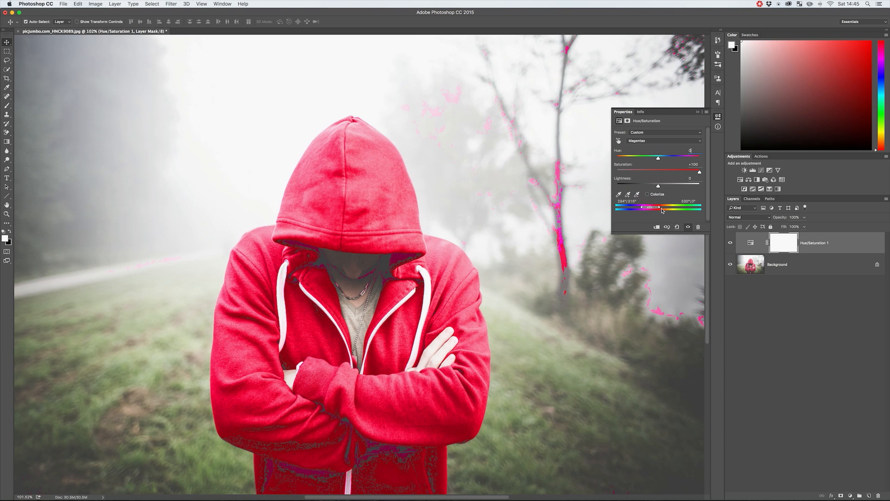
left_click_drag(659, 209, 665, 209)
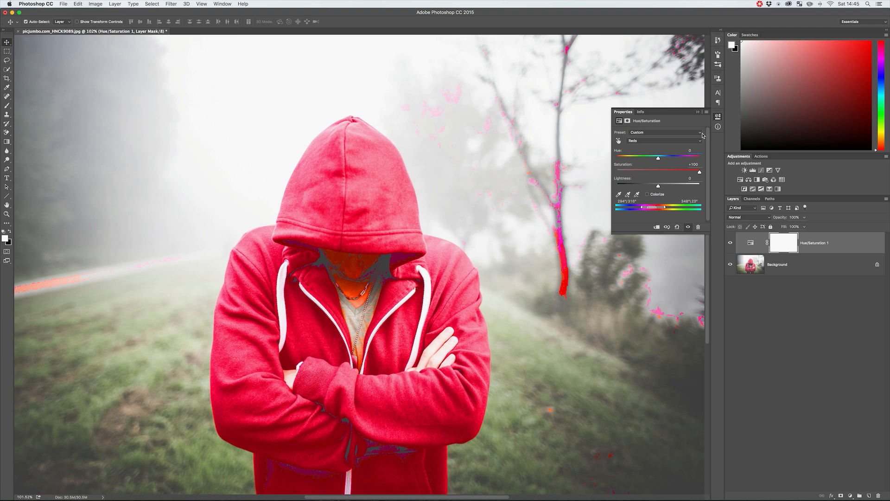
Reset the Reds' Saturation to 0
left_click(685, 164)
type("0")
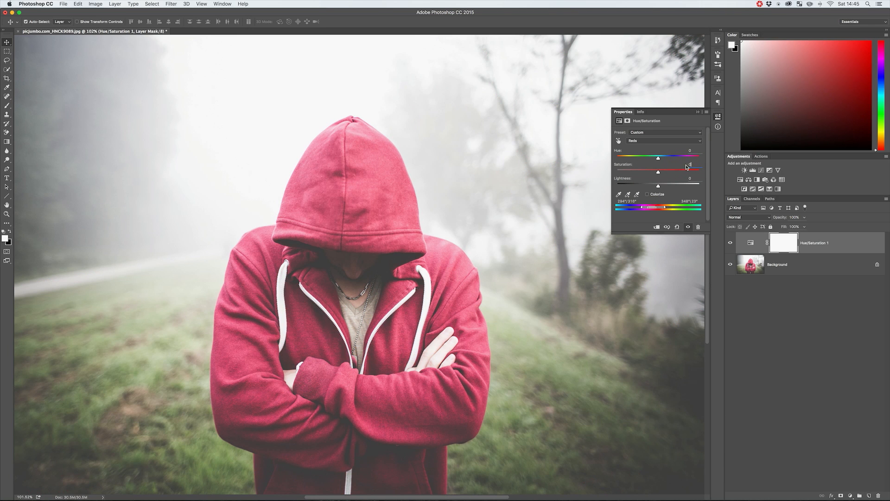
scroll(687, 167, "down", 1)
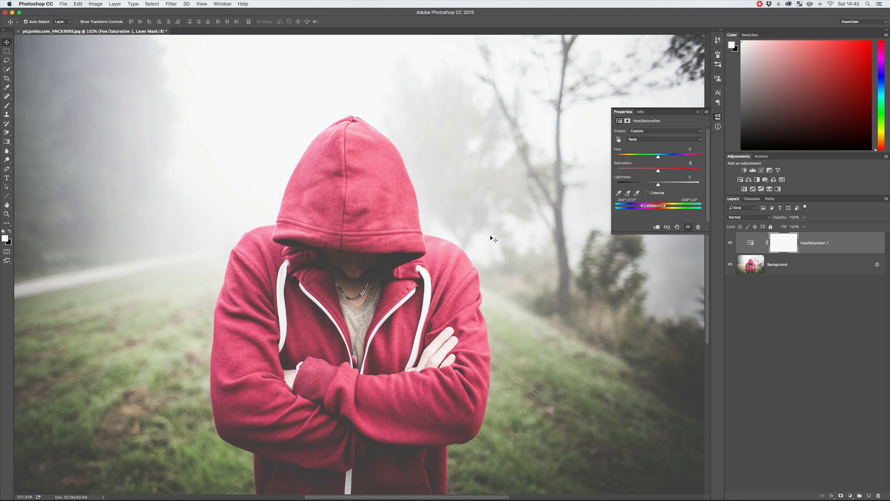
Try recolouring the hoodie muted purple, beige, near-black and green using the Reds' Hue, Saturation and Lightness
left_click_drag(667, 158, 645, 173)
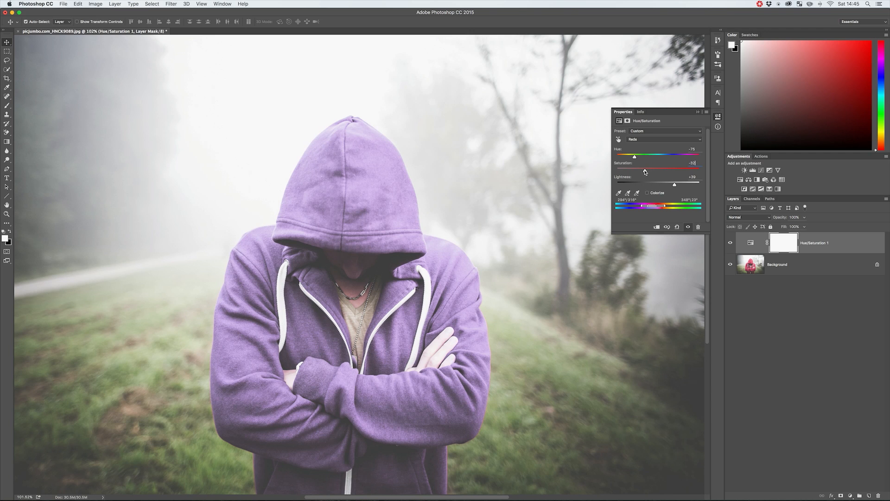
mouse_move(634, 156)
left_mouse_down()
mouse_move(679, 157)
mouse_move(625, 171)
mouse_move(632, 171)
left_mouse_up()
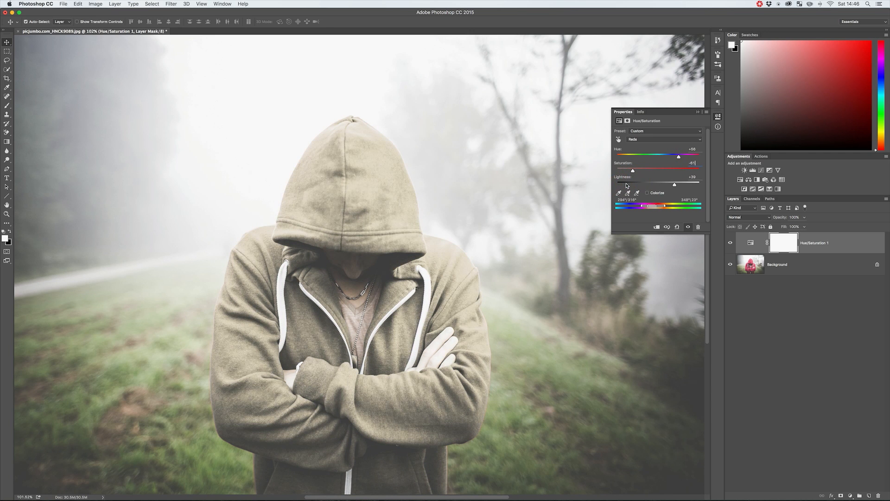
left_click(627, 185)
mouse_move(637, 172)
left_mouse_down()
mouse_move(644, 172)
mouse_move(634, 171)
left_mouse_up()
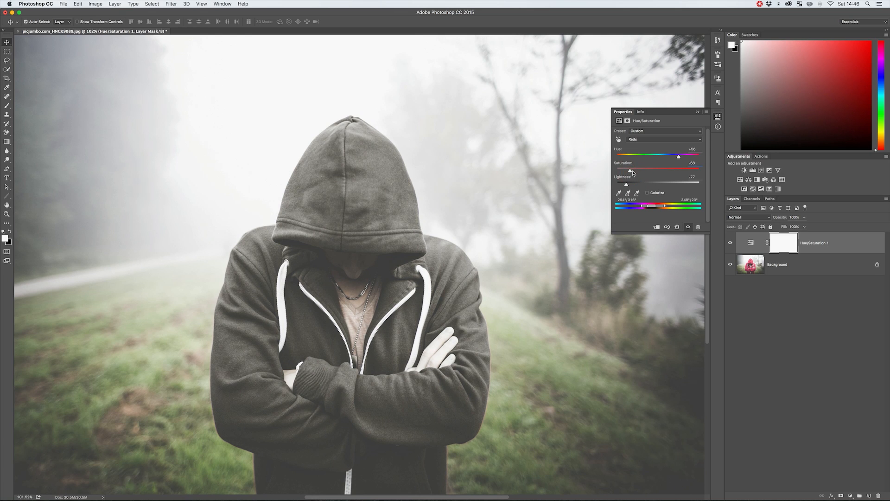
mouse_move(627, 186)
left_mouse_down()
mouse_move(656, 186)
mouse_move(627, 185)
left_mouse_up()
left_click_drag(675, 155, 694, 157)
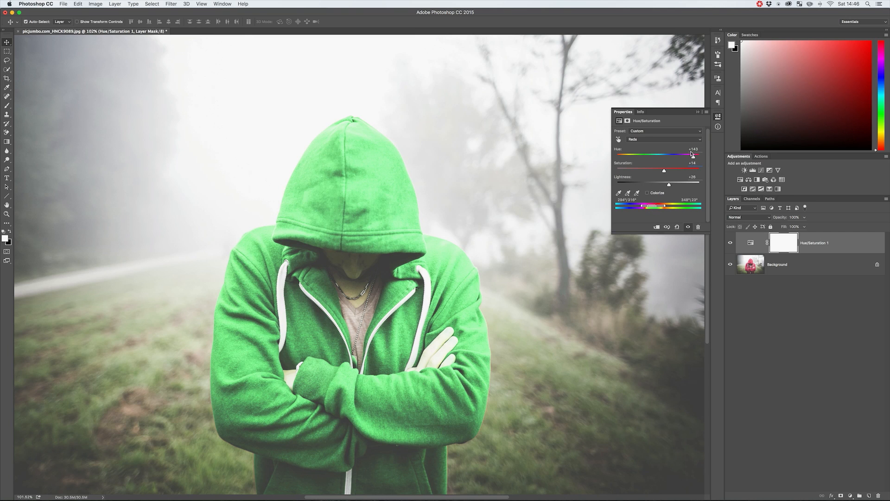
Recolour the hoodie deep purple with the Reds' Hue, Saturation and Lightness, and collapse the adjustment's properties
left_click_drag(694, 158, 638, 159)
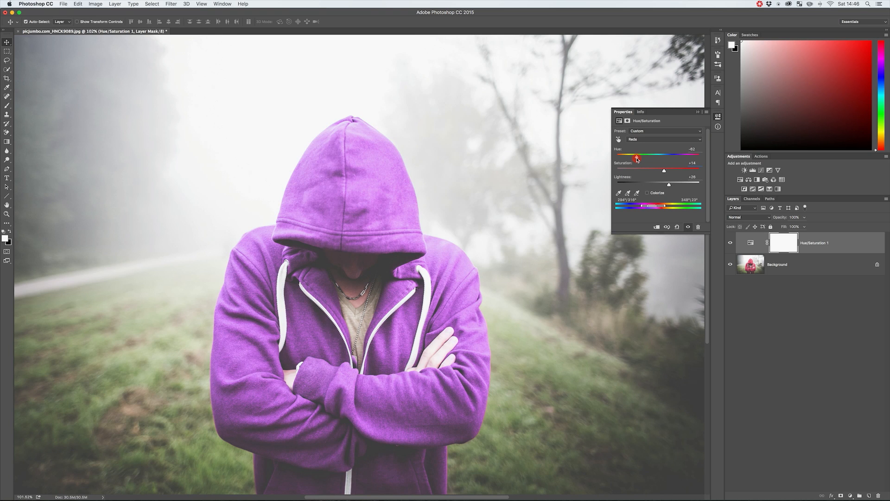
left_click_drag(633, 158, 661, 173)
left_click_drag(669, 184, 653, 171)
left_click(718, 116)
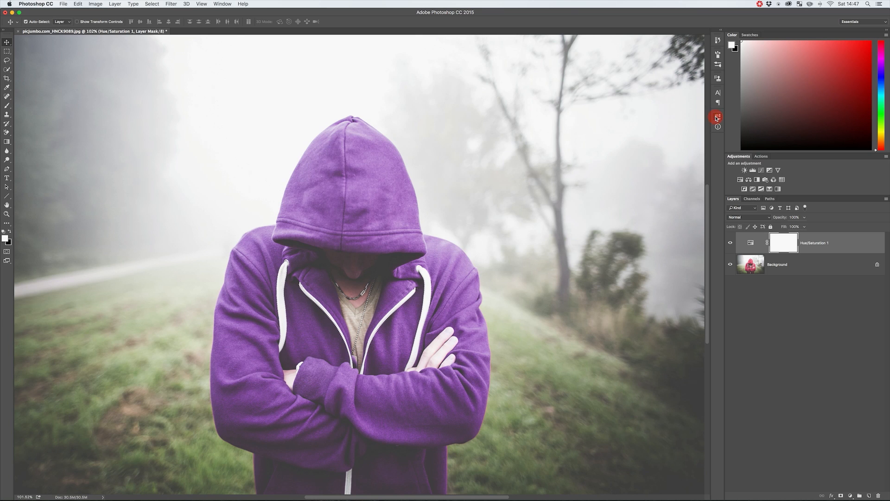
Compare the skin tones on the face and neck with the Hue/Saturation layer hidden and shown
left_click(731, 244)
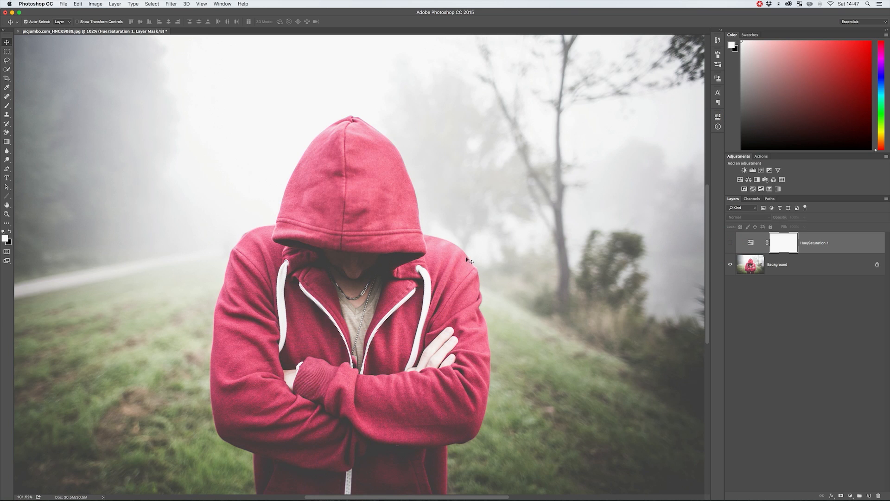
key("z")
left_click_drag(357, 267, 391, 262)
key("v")
left_click(731, 244)
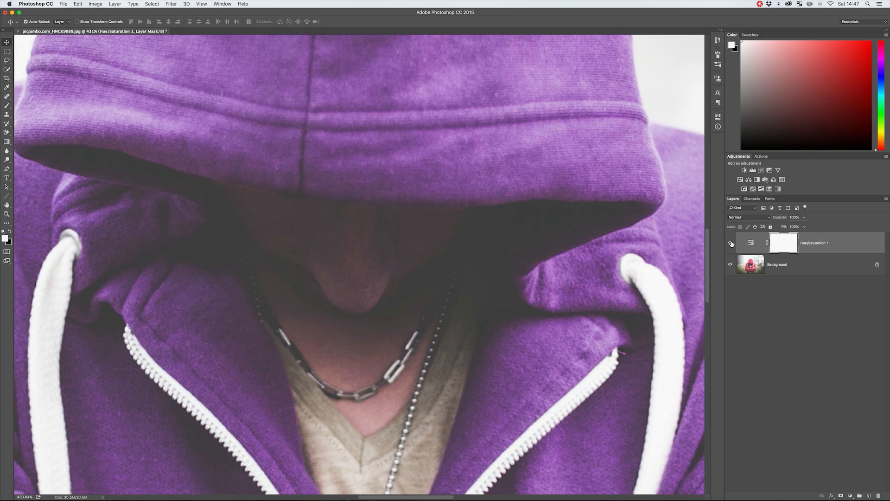
left_click(731, 243)
left_click(732, 244)
left_click(732, 243)
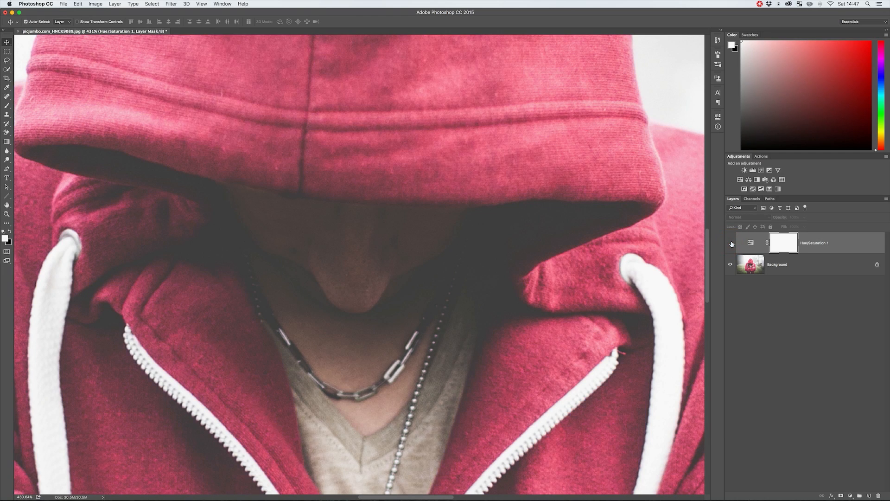
left_click(732, 243)
left_click(731, 243)
left_click(731, 243)
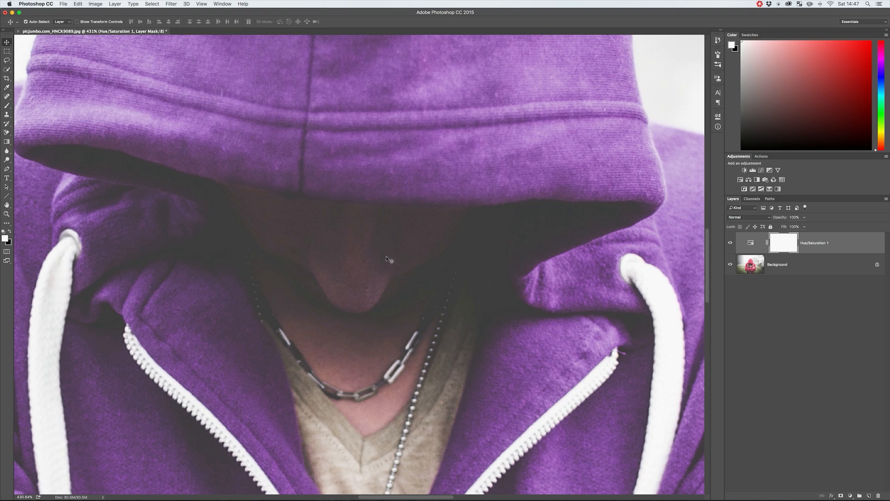
Paint black on the Hue/Saturation layer mask over the face under the hood with a 70 px brush
key("b")
key("bracketright")
key("bracketright")
key("bracketright")
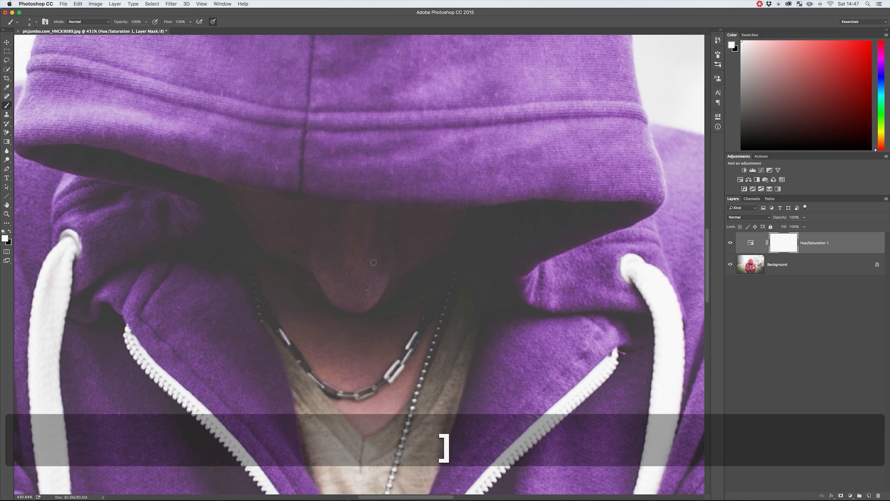
key("bracketright")
key("bracketright")
key("bracketright")
key("bracketright")
scroll(7, 243, "right", 1)
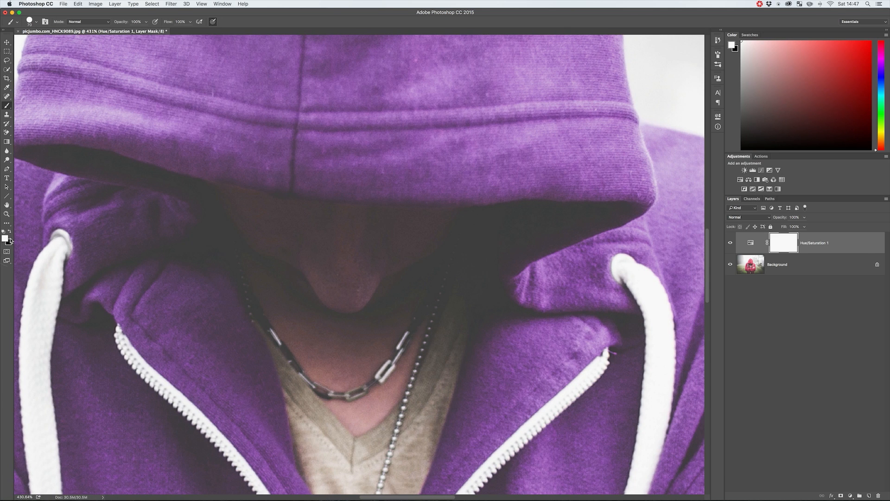
key("x")
left_click(336, 278)
mouse_move(337, 278)
left_mouse_down()
mouse_move(314, 277)
mouse_move(206, 191)
mouse_move(249, 204)
left_mouse_up()
Refine the mask around the forehead and hood edge with a smaller brush, alternating between black and white paint
key("[")
left_click(207, 191)
key("x")
mouse_move(204, 163)
left_mouse_down()
mouse_move(255, 174)
mouse_move(209, 184)
mouse_move(229, 175)
mouse_move(276, 183)
left_mouse_up()
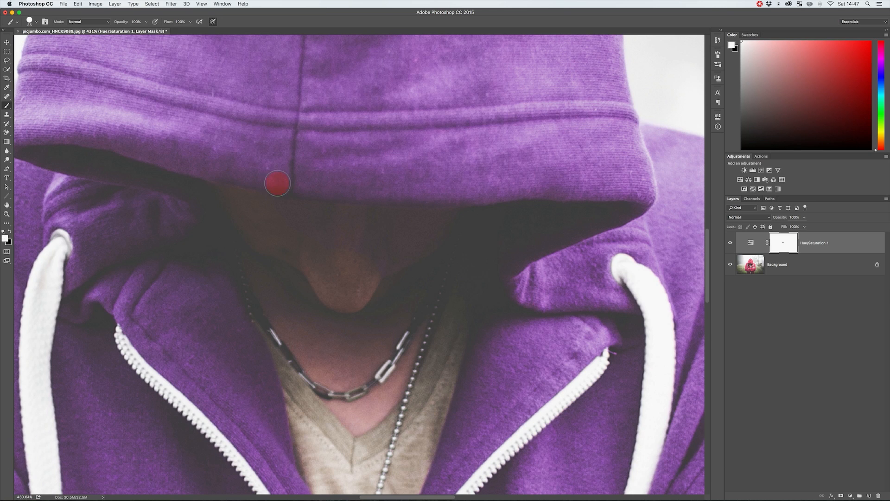
key("x")
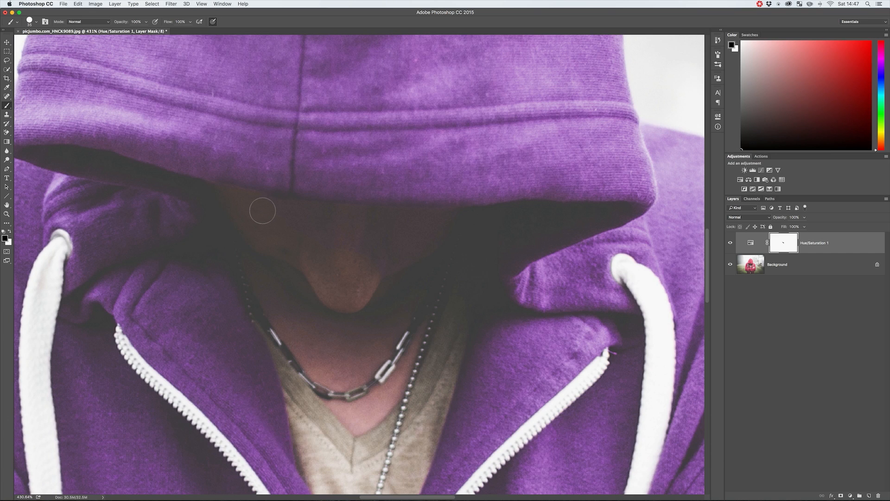
key("x")
mouse_move(239, 179)
left_mouse_down()
mouse_move(252, 194)
mouse_move(234, 183)
left_mouse_up()
key("x")
mouse_move(230, 175)
left_mouse_down()
mouse_move(290, 214)
mouse_move(279, 218)
left_mouse_up()
Paint white on the mask along the hood's lower edge to restore the purple fabric above the face
key("x")
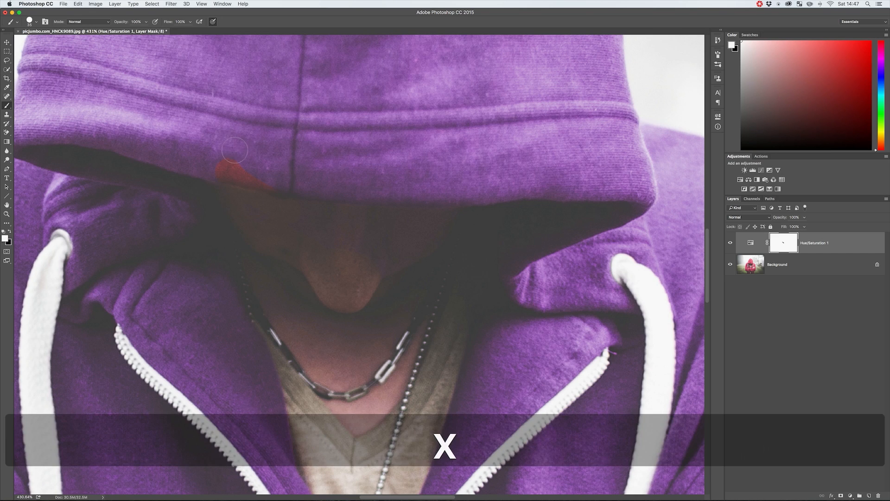
key("x")
key("x")
key("x")
key("x")
key("x")
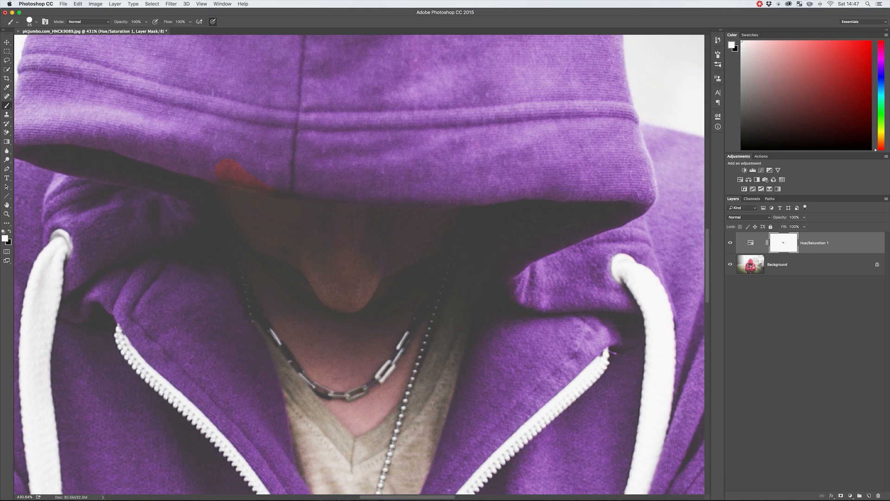
mouse_move(211, 166)
left_mouse_down()
mouse_move(288, 177)
mouse_move(223, 170)
mouse_move(285, 181)
mouse_move(279, 213)
mouse_move(334, 214)
mouse_move(277, 214)
mouse_move(413, 217)
left_mouse_up()
key("x")
Paint black on the mask over the nose, neck and upper chest, adjusting the brush size to fit
key("x")
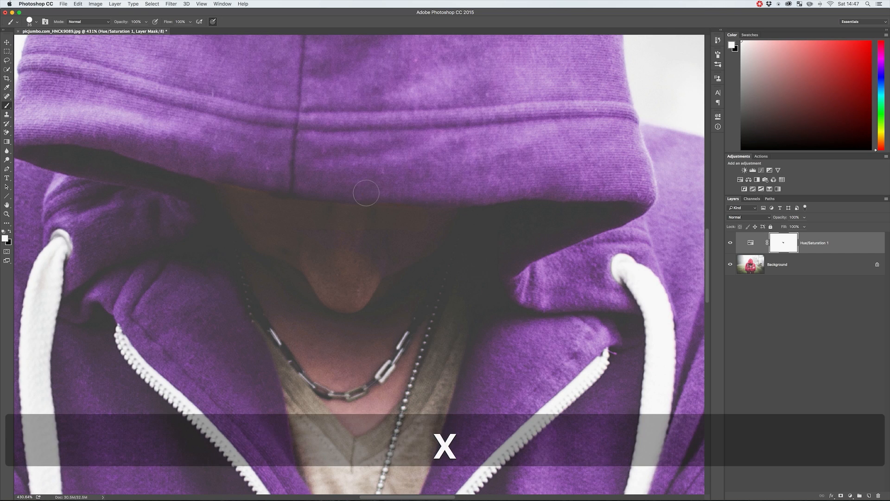
left_click_drag(370, 194, 424, 193)
key("x")
mouse_move(370, 269)
left_mouse_down()
mouse_move(344, 238)
mouse_move(364, 240)
mouse_move(378, 253)
mouse_move(275, 242)
mouse_move(282, 303)
mouse_move(264, 285)
mouse_move(267, 310)
mouse_move(276, 321)
mouse_move(291, 313)
mouse_move(329, 349)
mouse_move(358, 400)
mouse_move(378, 347)
mouse_move(368, 361)
mouse_move(364, 295)
mouse_move(414, 283)
mouse_move(375, 377)
mouse_move(337, 401)
mouse_move(361, 423)
mouse_move(397, 388)
mouse_move(366, 278)
left_mouse_up()
key("bracketright")
key("bracketright")
key("bracketright")
key("bracketright")
key("bracketright")
key("bracketright")
key("bracketright")
key("bracketleft")
key("bracketleft")
key("bracketright")
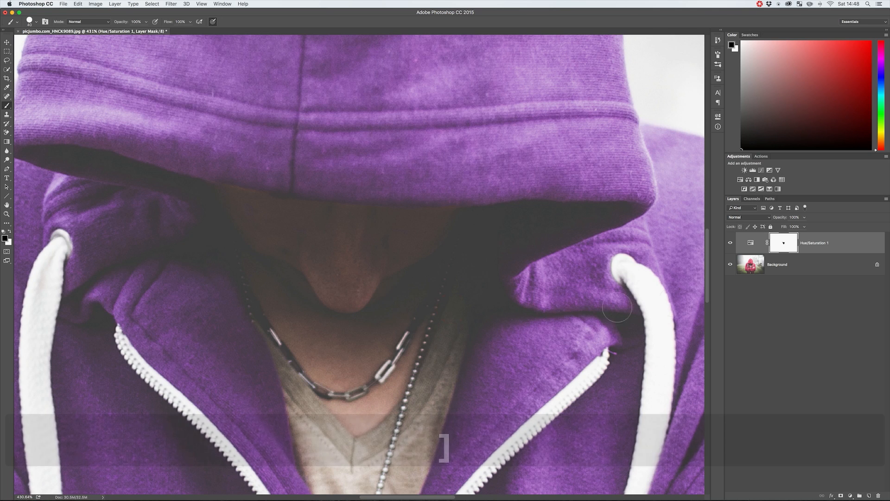
Inspect the layer mask on its own, fill the unpainted gaps in the face area with black, and return to the image
left_click(784, 243, "alt")
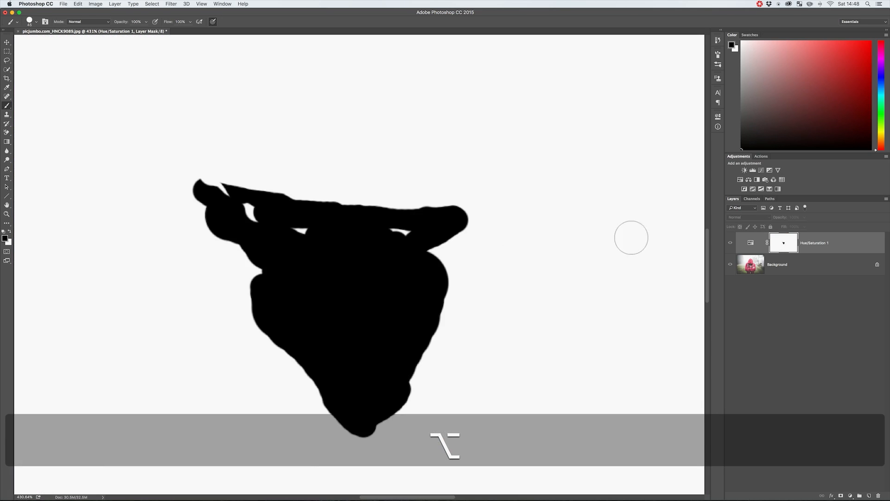
mouse_move(378, 229)
left_mouse_down()
mouse_move(404, 230)
mouse_move(293, 228)
mouse_move(246, 215)
left_mouse_up()
left_click(784, 243, "alt")
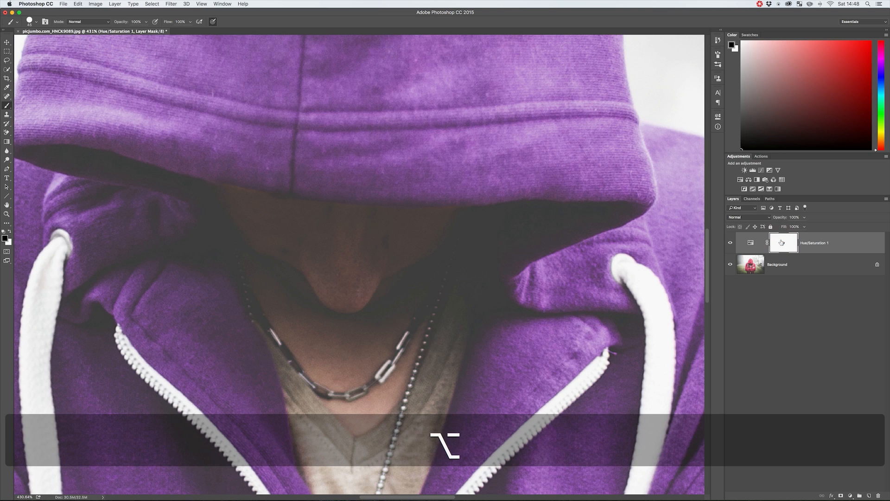
mouse_move(247, 211)
left_mouse_down()
mouse_move(212, 200)
mouse_move(251, 209)
left_mouse_up()
left_click(783, 245, "alt")
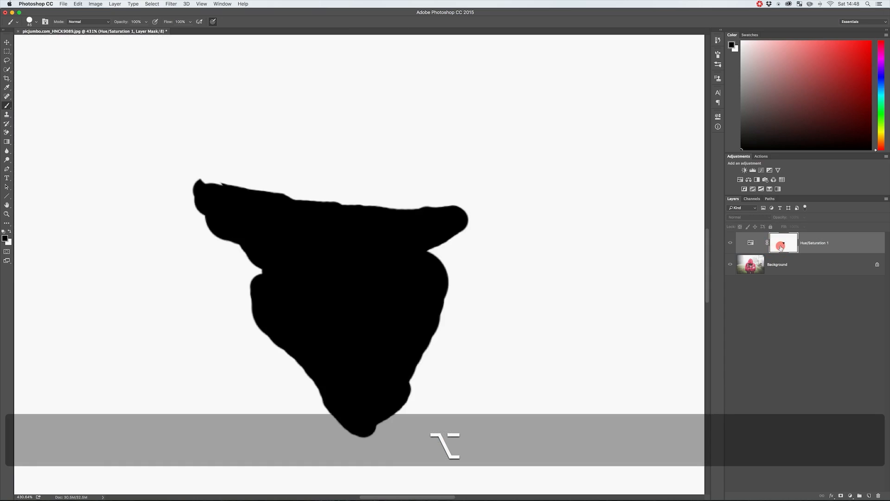
left_click(782, 245, "alt")
Compare the whole photo with the Hue/Saturation layer hidden and shown
key("z")
left_click_drag(379, 307, 330, 308)
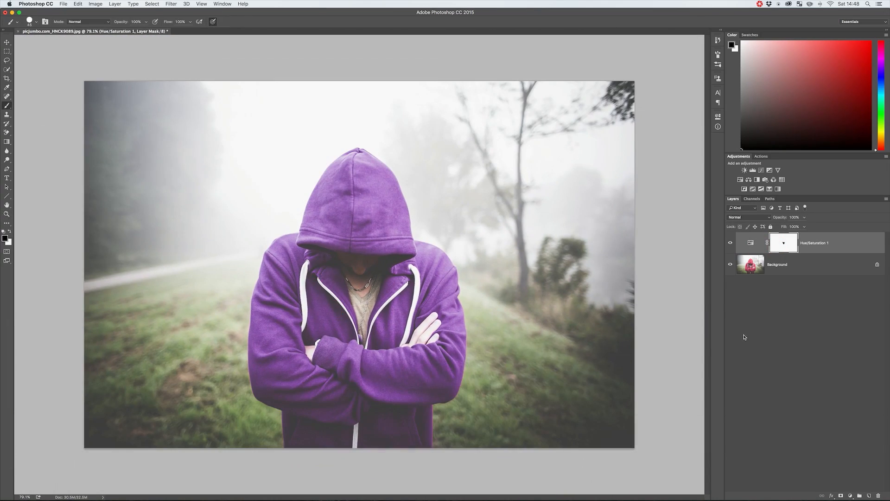
left_click(731, 247)
left_click(731, 247)
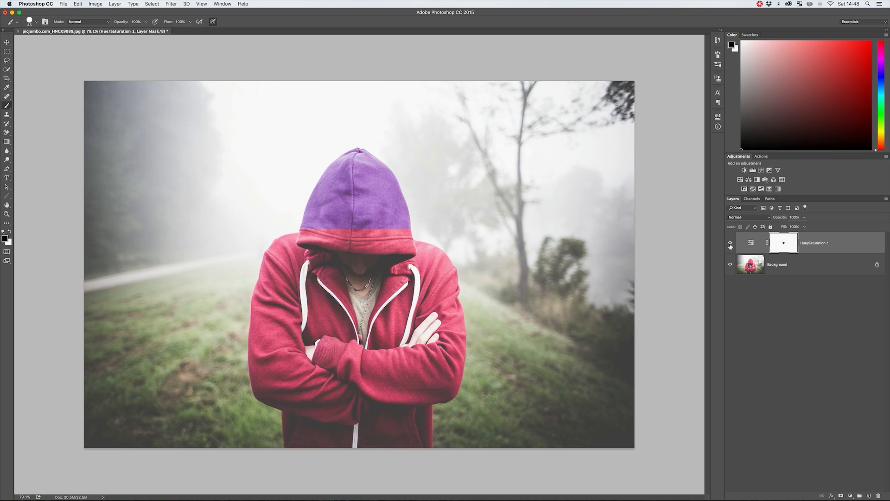
Recolour the hoodie green by shifting the Reds hue in the Hue/Saturation layer, with Saturation at -52 and Lightness at -28
left_click(731, 247)
left_click(730, 245)
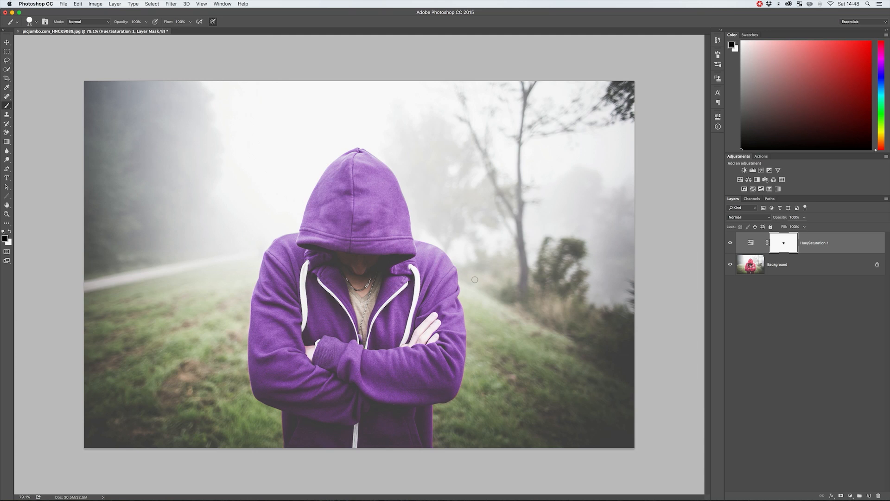
double_click(750, 245)
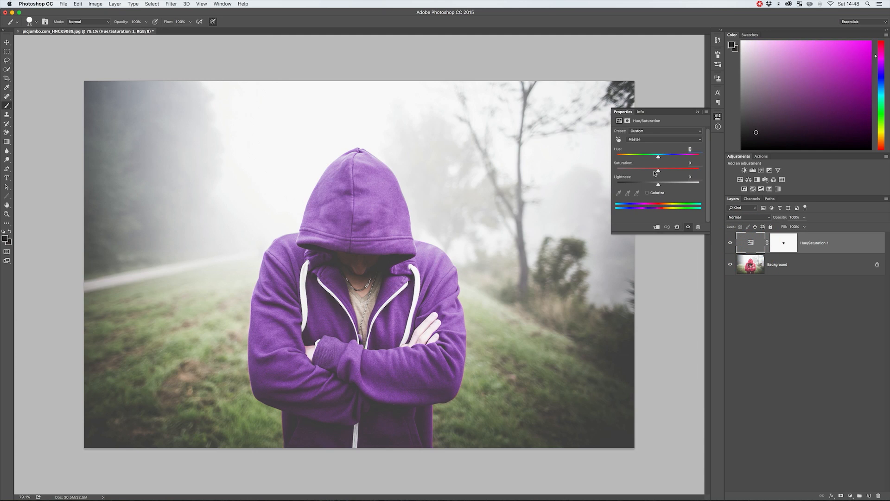
left_click(640, 139)
left_click(642, 147)
mouse_move(635, 158)
left_mouse_down()
mouse_move(687, 157)
mouse_move(638, 173)
mouse_move(680, 174)
mouse_move(613, 171)
mouse_move(637, 172)
left_mouse_up()
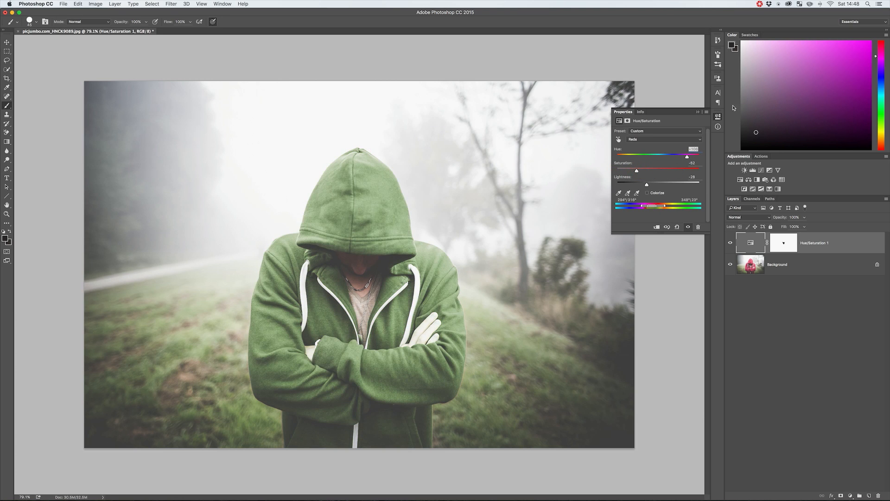
left_click(718, 117)
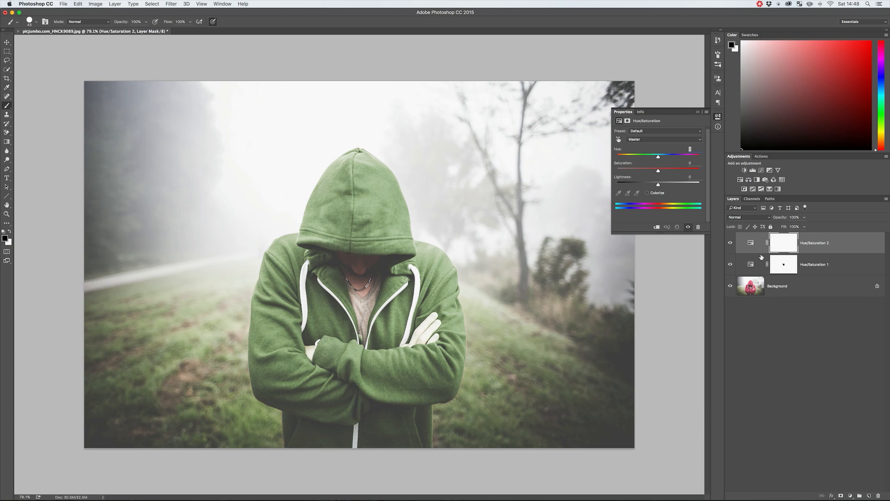
Add a second Hue/Saturation adjustment layer and raise its Greens saturation to +100
left_click(645, 139)
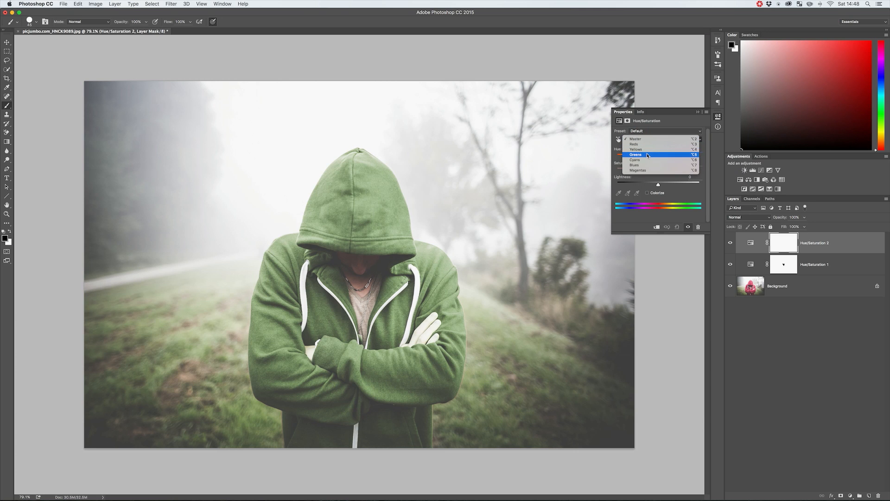
left_click(636, 154)
left_click_drag(658, 170, 713, 171)
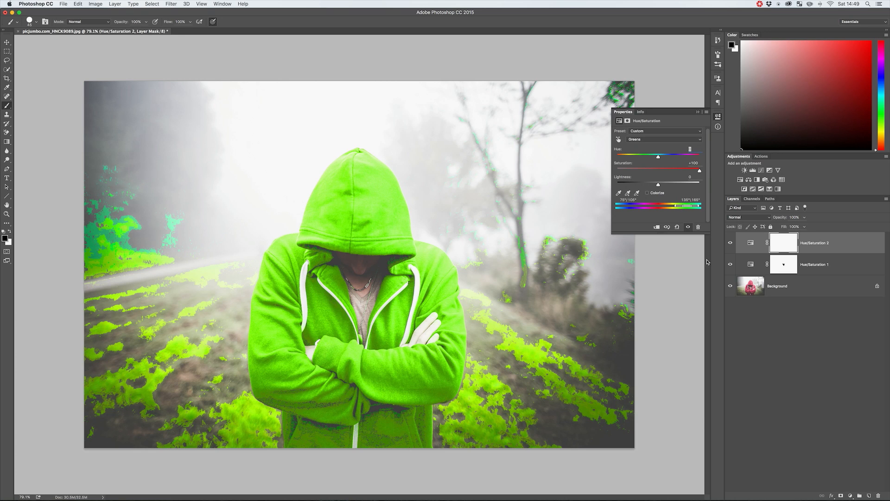
Hide the new Hue/Saturation layer, move it below the hoodie's adjustment layer, and show it again
left_click(730, 243)
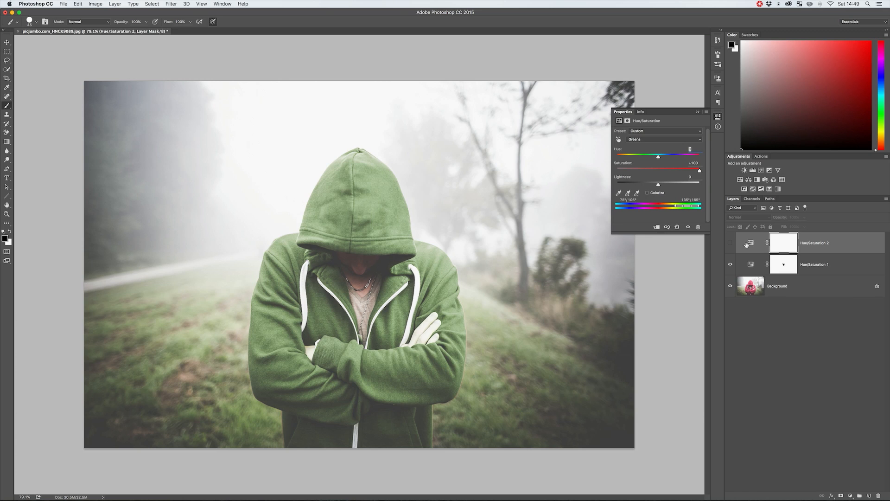
left_click(753, 267)
left_click_drag(749, 247, 750, 268)
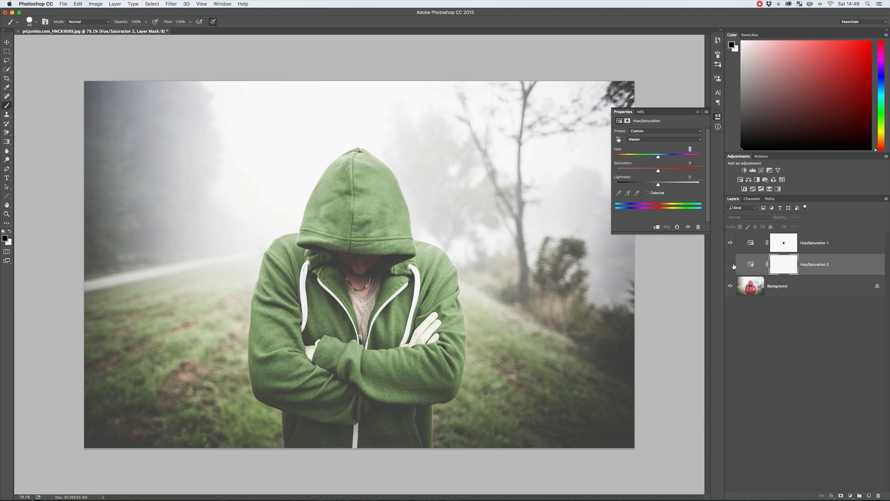
left_click(731, 264)
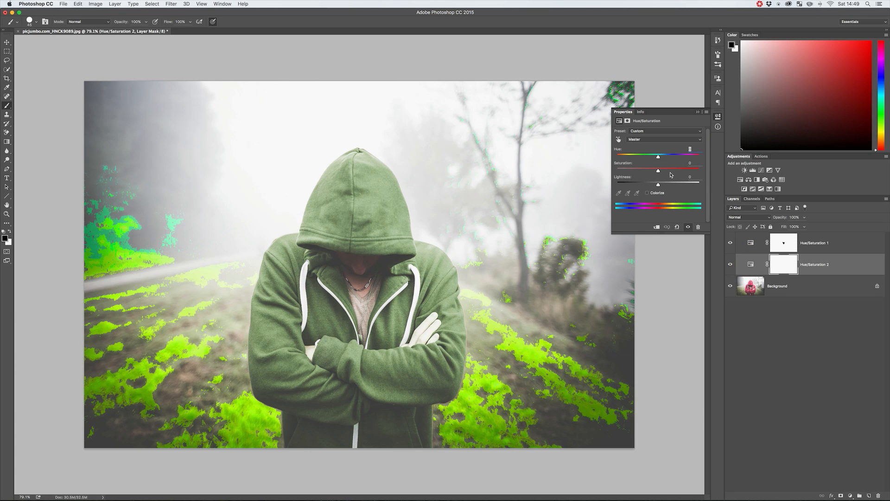
Set the Greens saturation of the Hue/Saturation layer directly above the background to +78
left_click(659, 139)
left_click(656, 155)
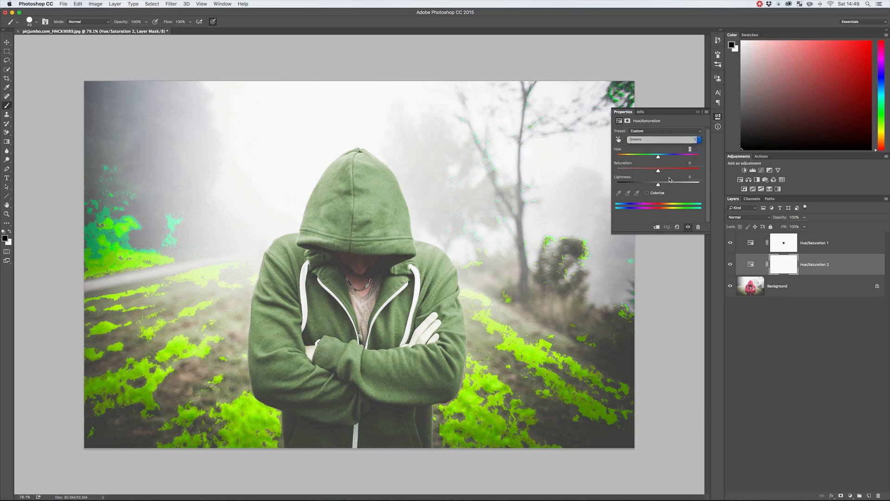
mouse_move(697, 172)
left_mouse_down()
mouse_move(656, 172)
mouse_move(691, 172)
left_mouse_up()
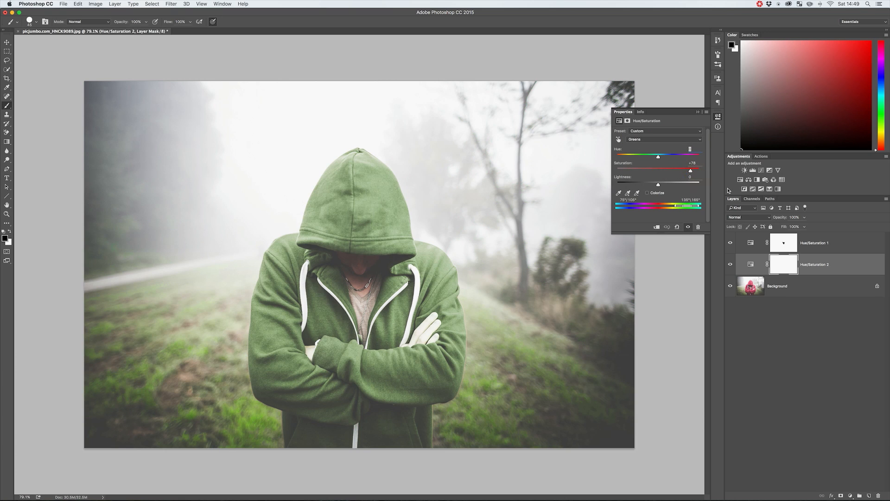
Widen the grass adjustment's Greens range down to 24°, shift its hue, set Saturation +38 and Lightness +29, and compare it hidden and shown
left_click(749, 266)
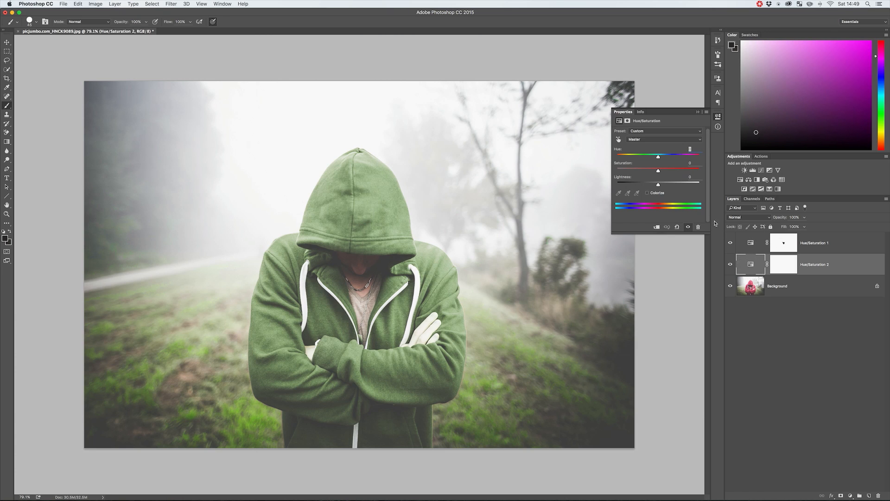
left_click(640, 141)
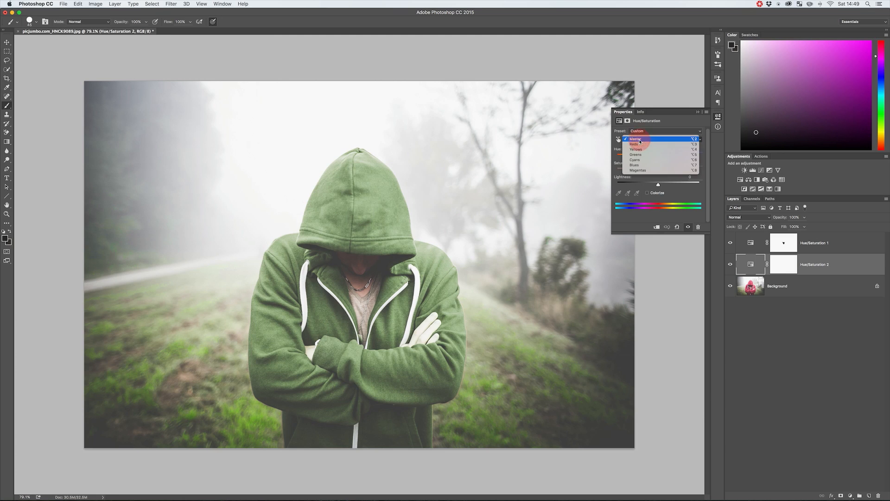
left_click(638, 155)
left_click_drag(659, 168, 712, 172)
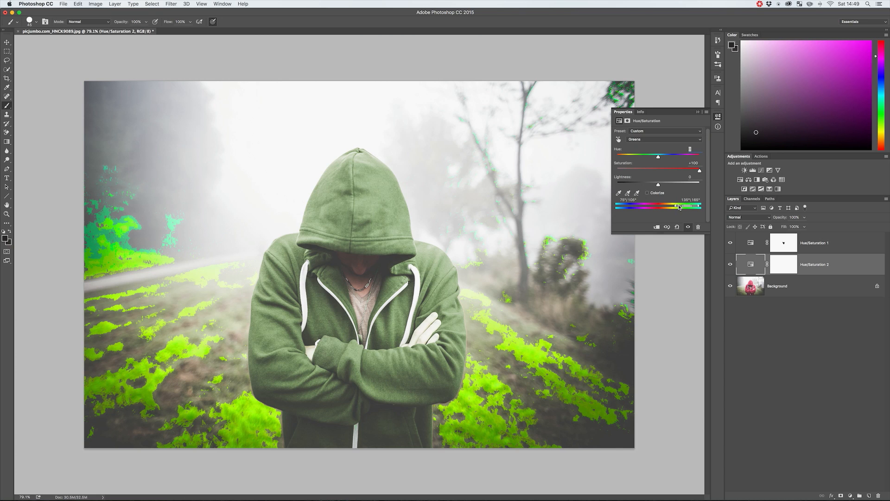
left_click_drag(680, 208, 665, 208)
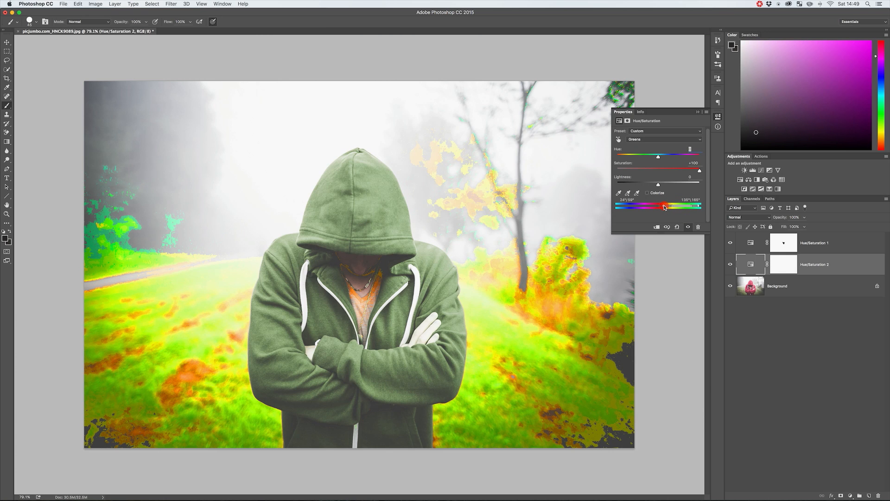
left_click_drag(685, 170, 670, 184)
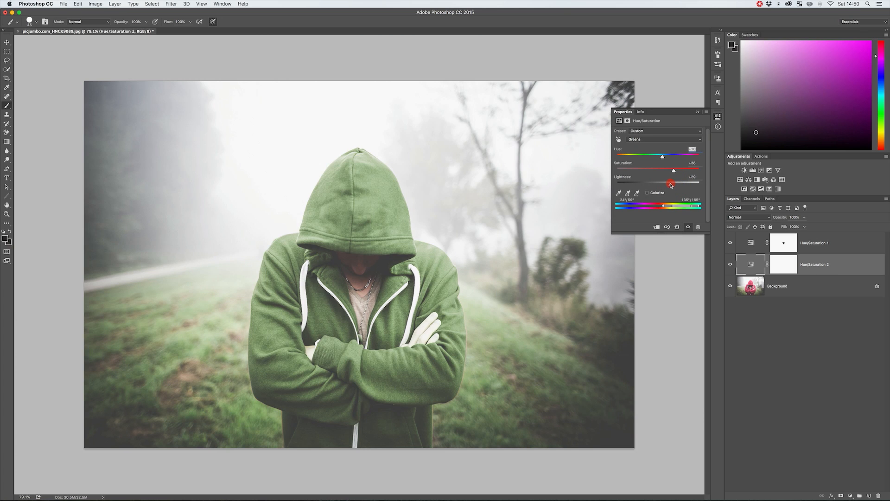
left_click(731, 264)
left_click(732, 265)
Add a third Hue/Saturation layer above the hoodie's, sample the face skin for Reds, shift the hue, lower Saturation, and set Lightness to -63
left_click(751, 243)
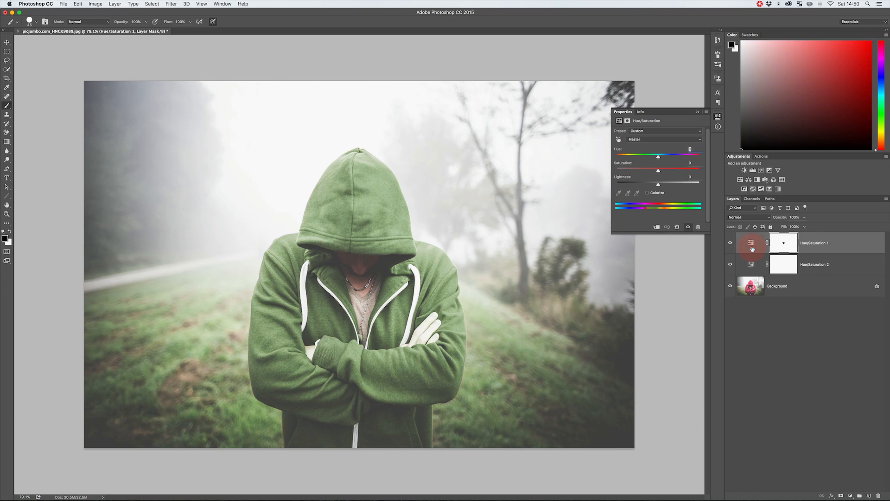
left_click(740, 179)
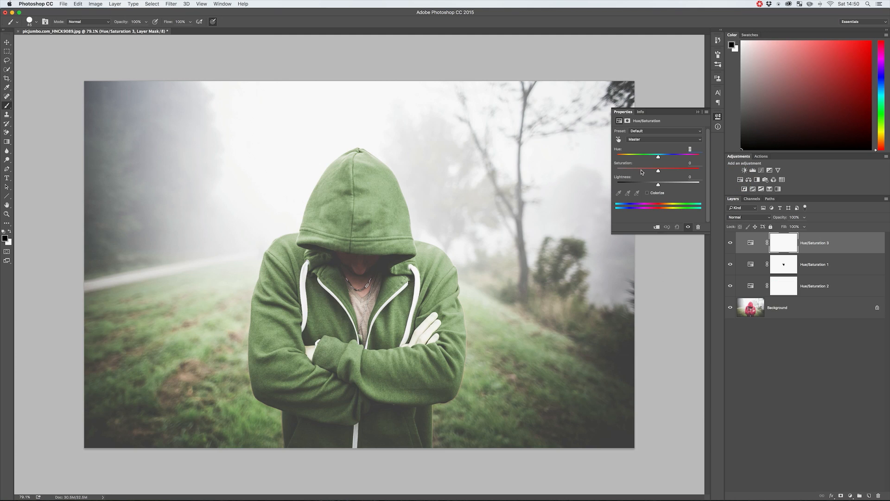
left_click(656, 140)
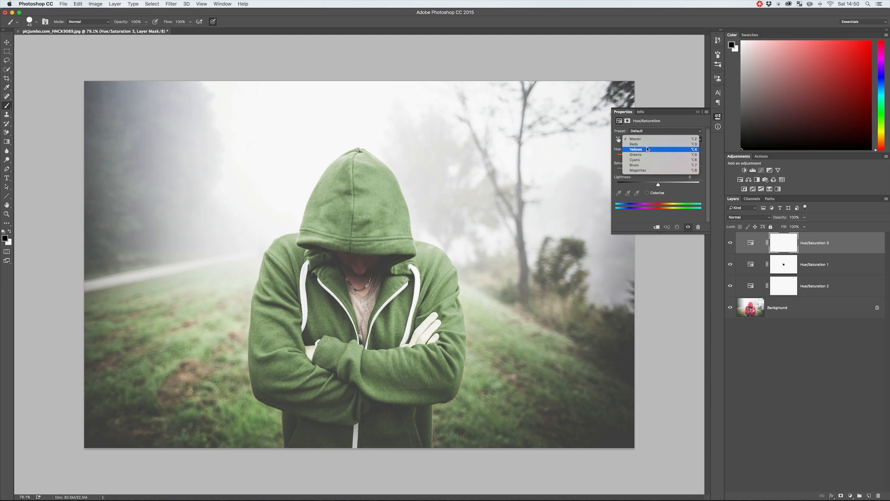
left_click(643, 146)
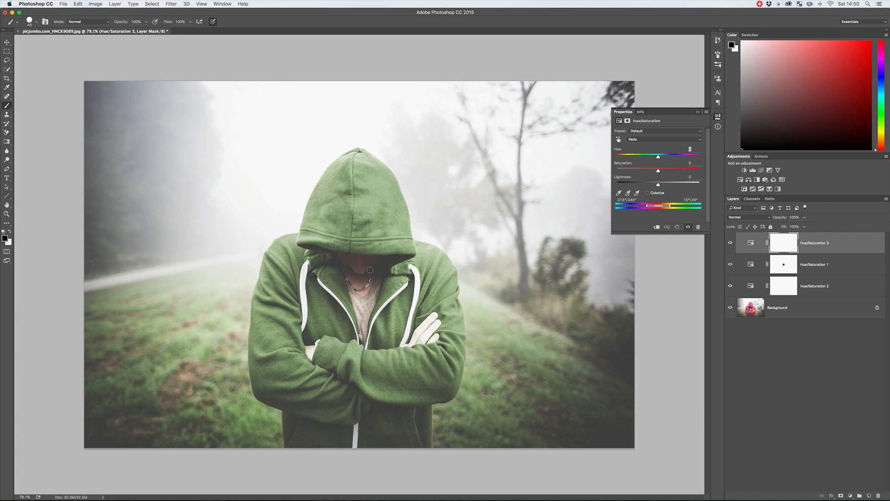
left_click(619, 194)
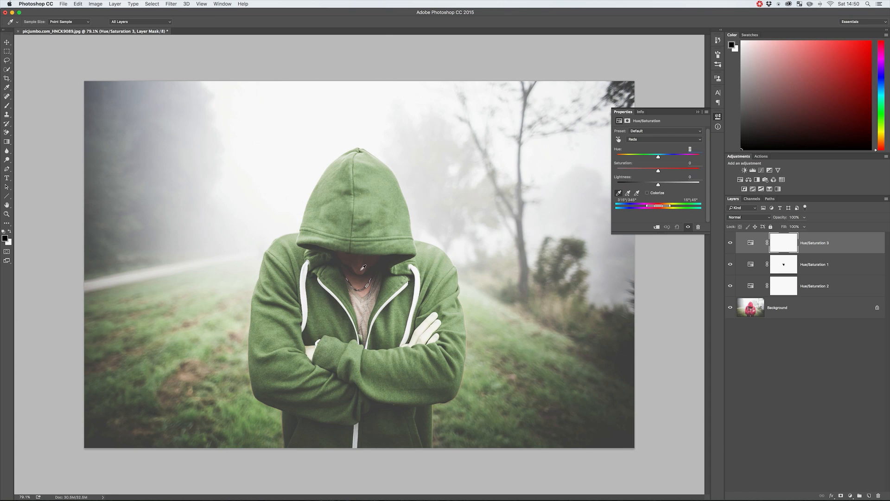
mouse_move(658, 171)
left_mouse_down()
mouse_move(636, 171)
mouse_move(672, 185)
mouse_move(620, 187)
mouse_move(636, 171)
mouse_move(666, 172)
mouse_move(623, 185)
mouse_move(637, 184)
mouse_move(660, 158)
mouse_move(676, 159)
mouse_move(637, 159)
mouse_move(666, 158)
left_mouse_up()
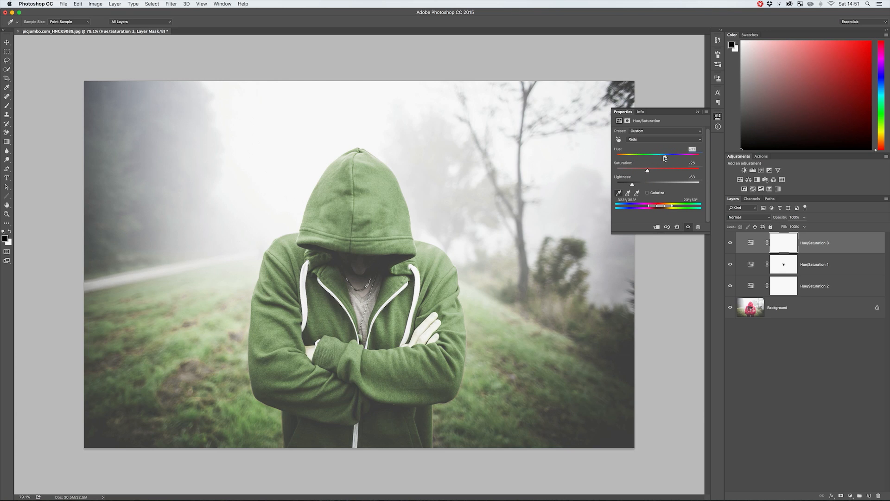
Close the adjustment's properties and compare the photo with the adjustment layers hidden and shown
left_click(718, 116)
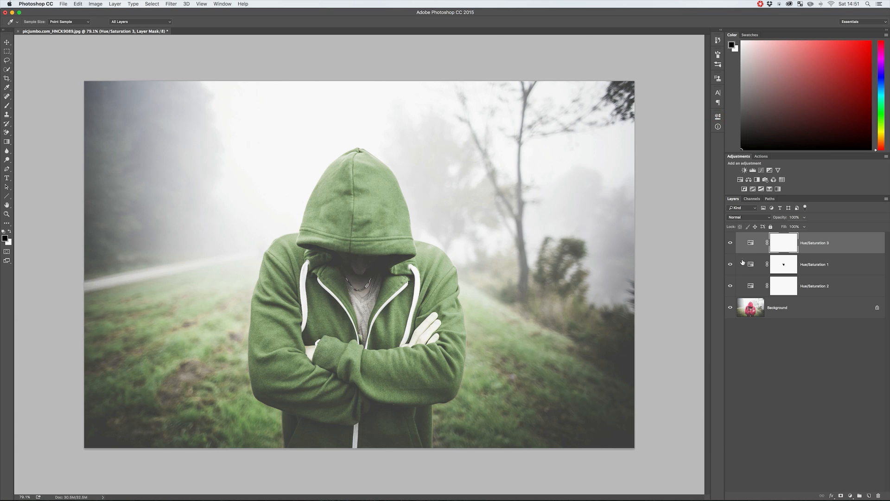
left_click(728, 246)
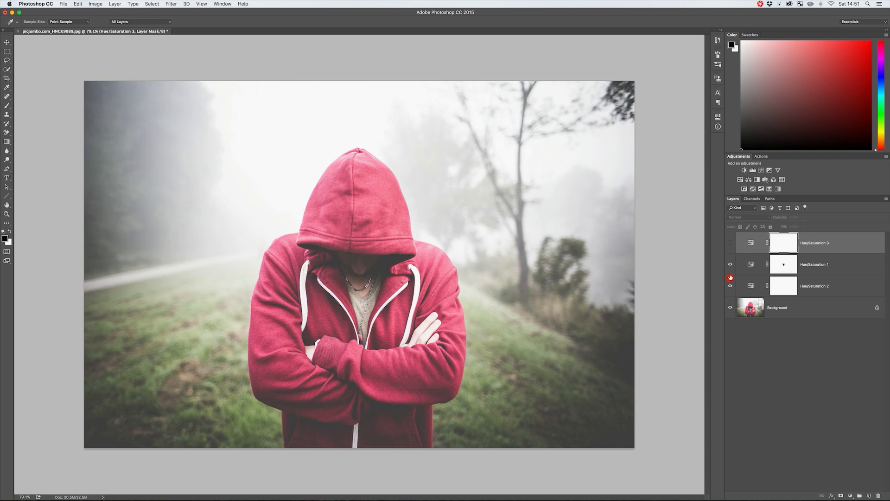
left_click(731, 242)
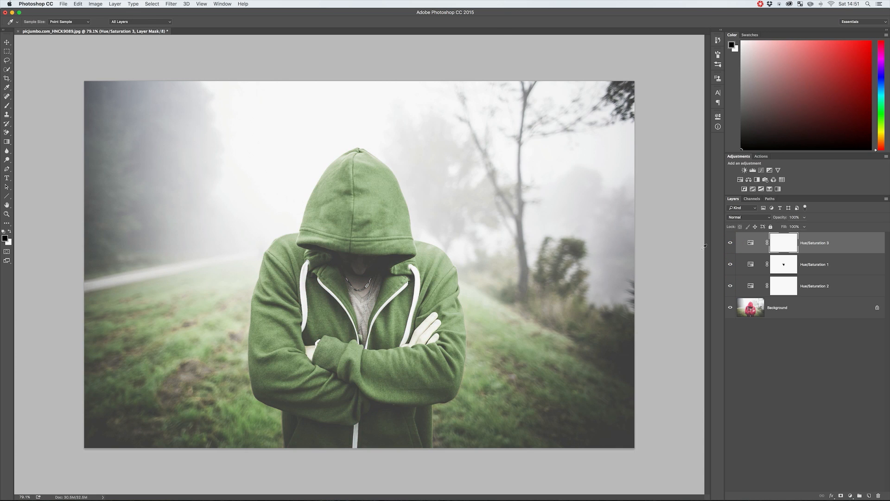